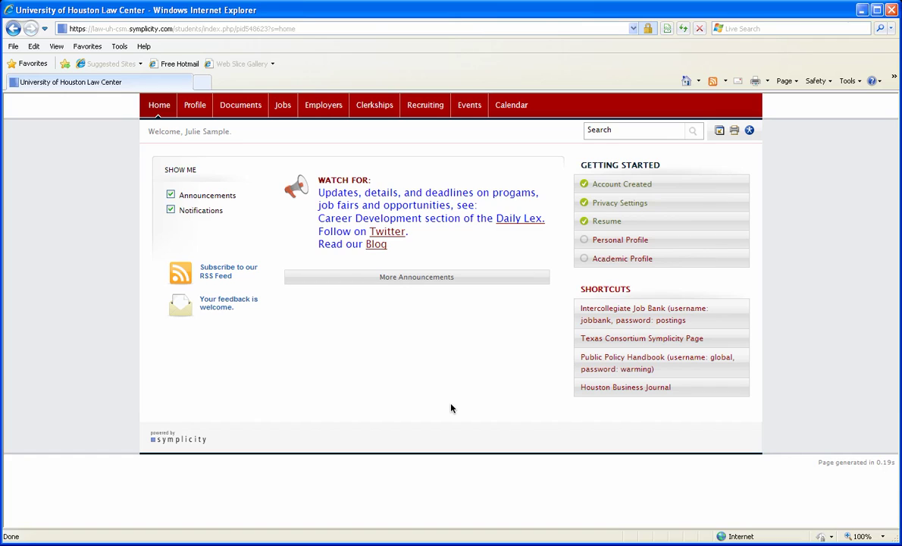
- Open the on-campus interviews employer bidding list and check the session filter for 2011 HBA Minority Clerkship Program
left_click(419, 112)
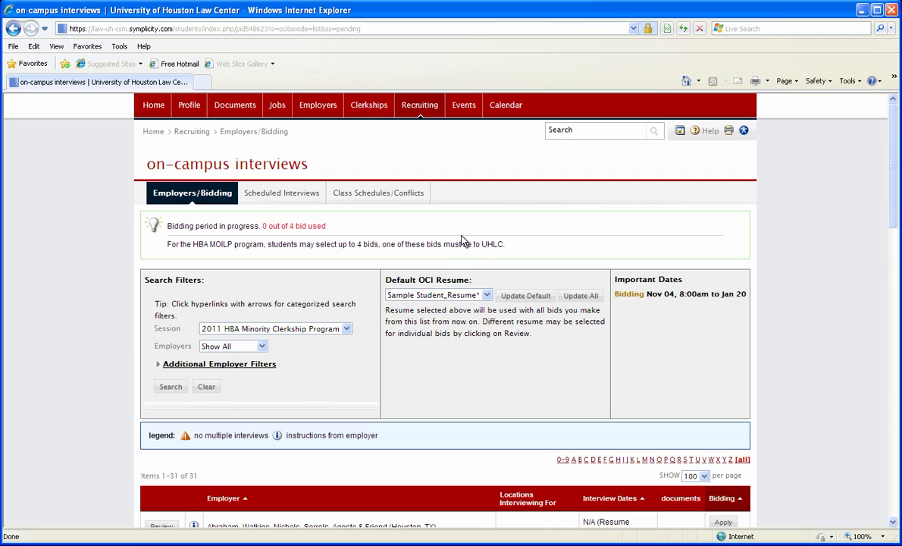
scroll(883, 242, "down", 3)
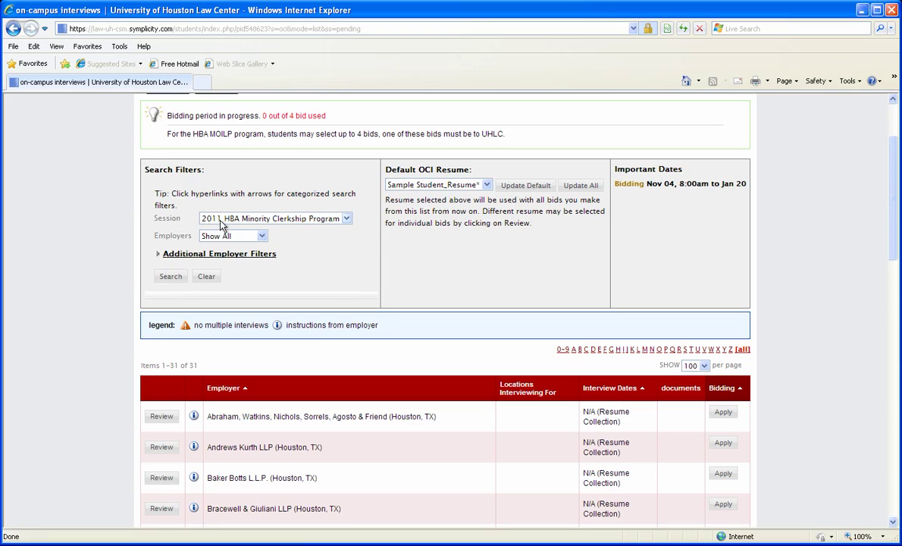
left_click(326, 225)
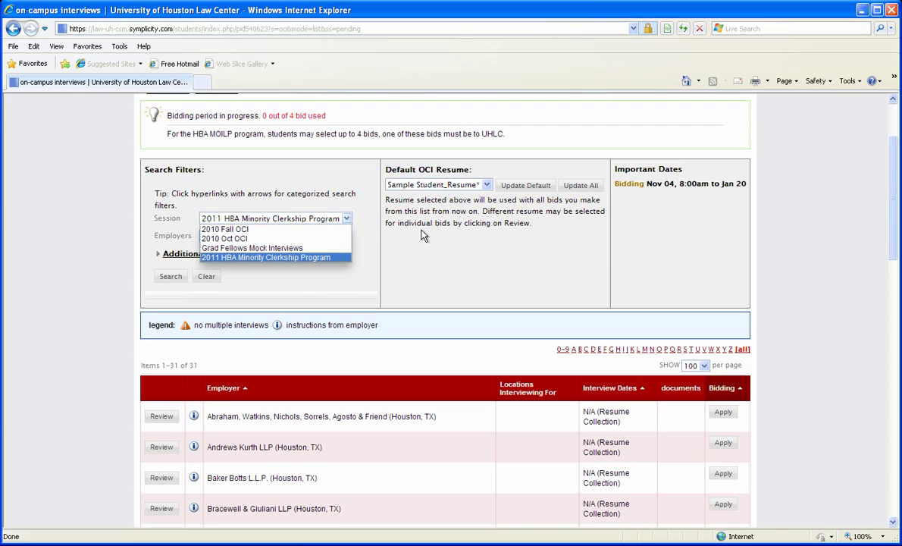
left_click(447, 243)
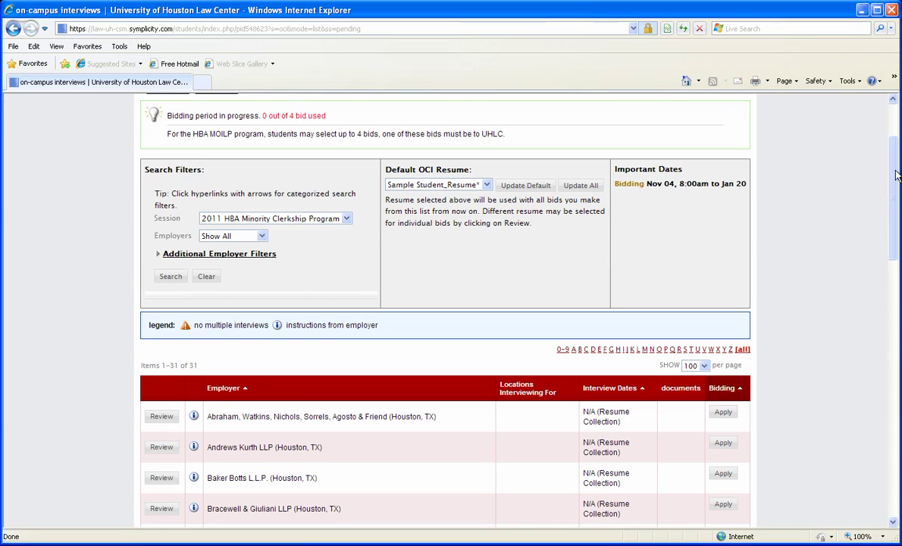
left_click_drag(894, 155, 893, 146)
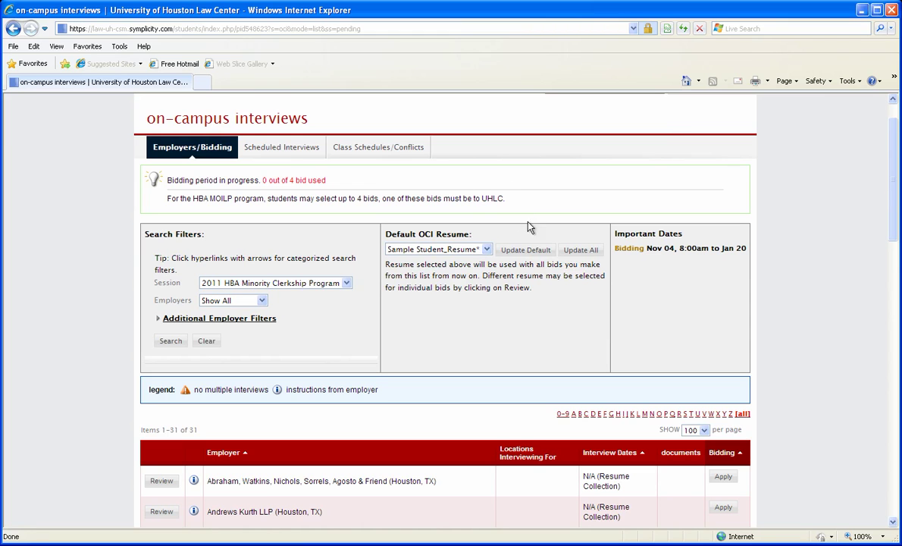
- Submit a bid to UHLC Career Development Office with Cover Letter_UHLC and the personal statement attached
left_click_drag(893, 141, 885, 415)
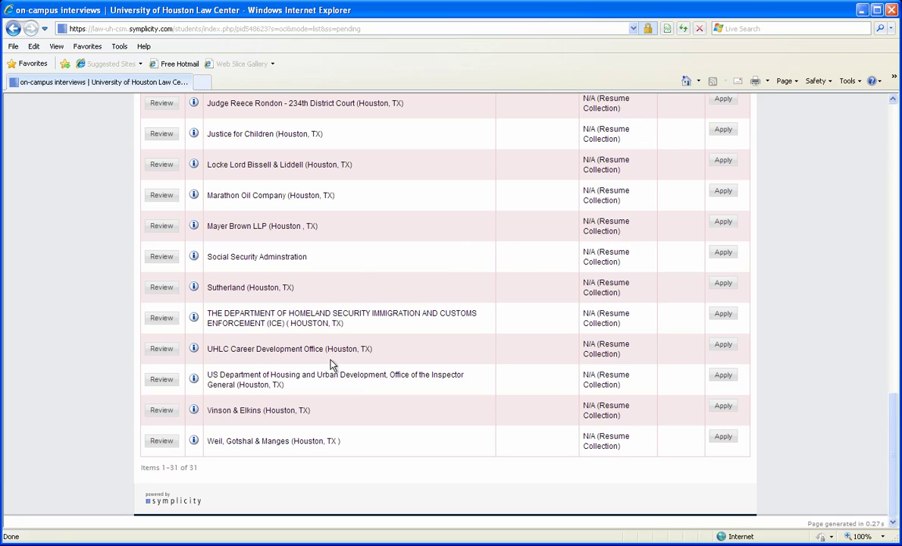
left_click(721, 346)
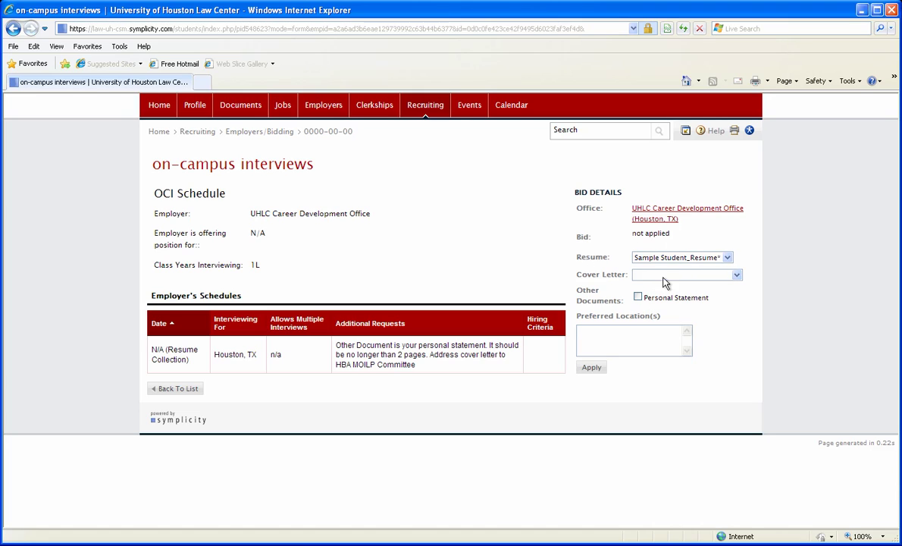
left_click(736, 277)
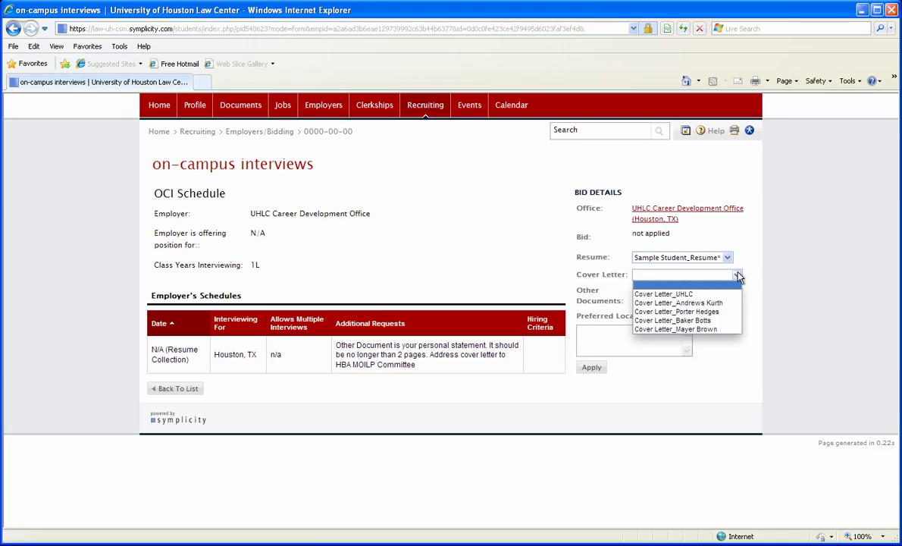
left_click(673, 294)
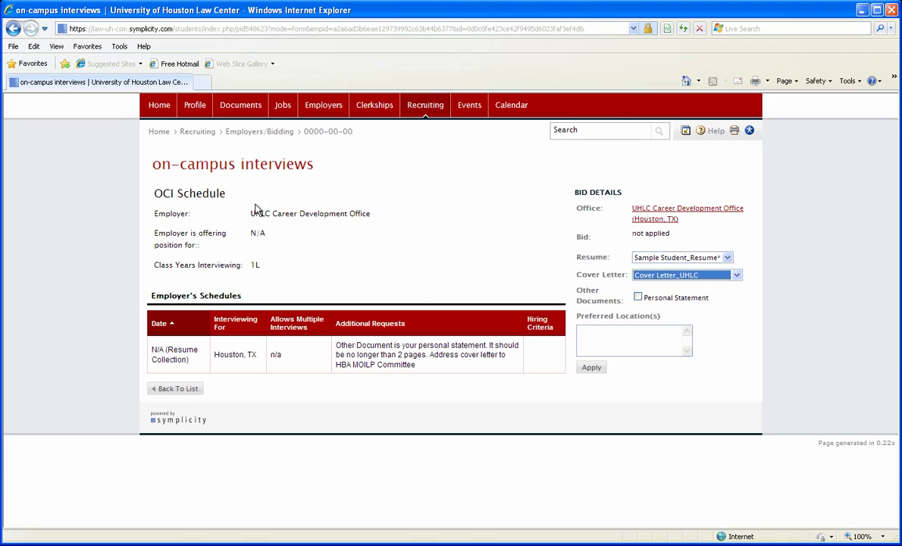
left_click(640, 300)
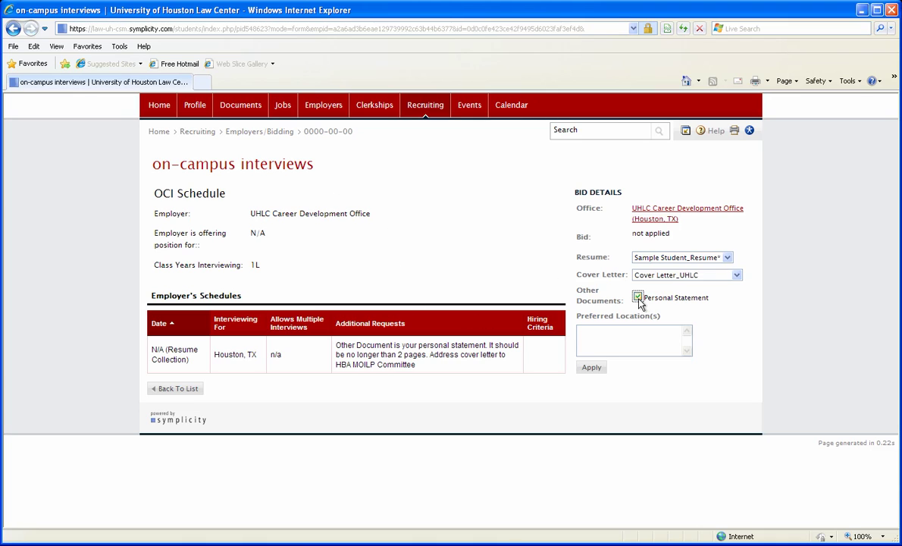
left_click(592, 369)
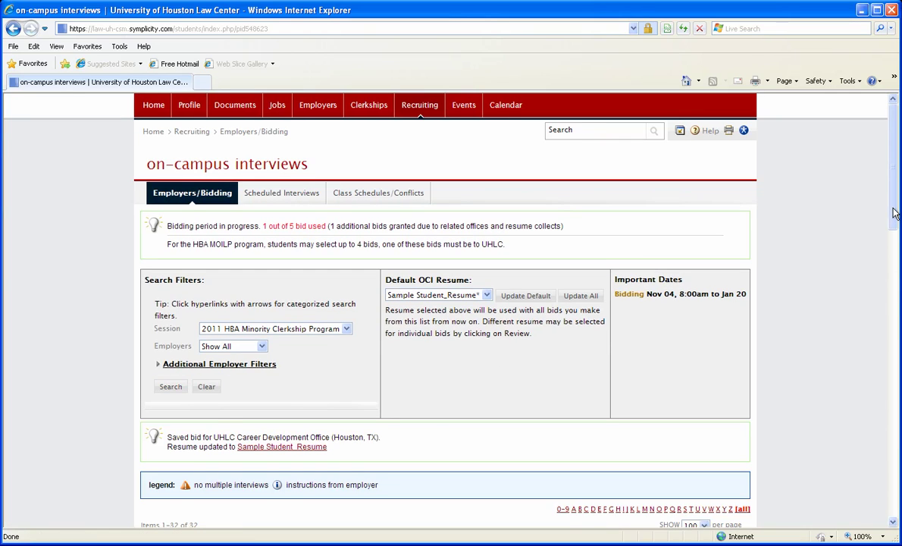
- Submit a bid to Andrews Kurth LLP with Sample Student_Resume, Cover Letter_Andrews Kurth and the personal statement
left_click_drag(893, 211, 895, 301)
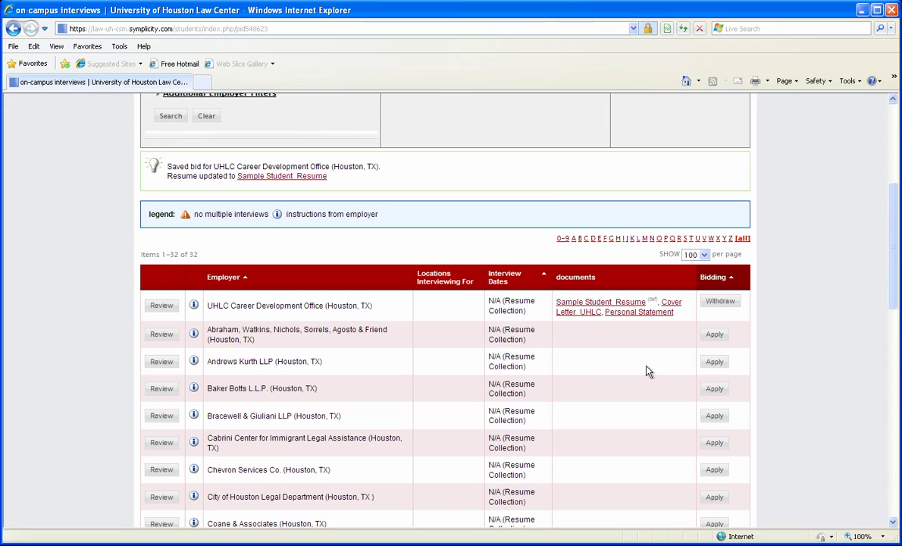
left_click(714, 364)
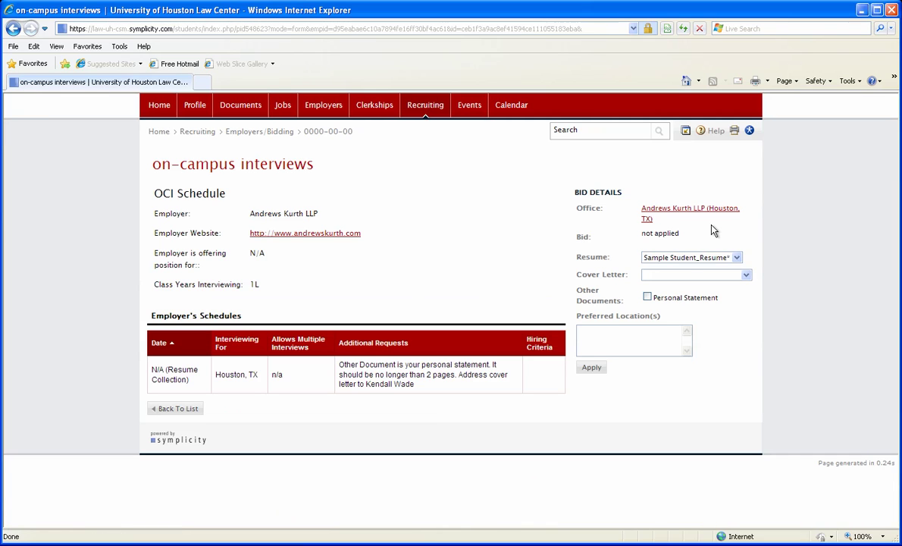
left_click(693, 259)
left_click(686, 268)
left_click(745, 277)
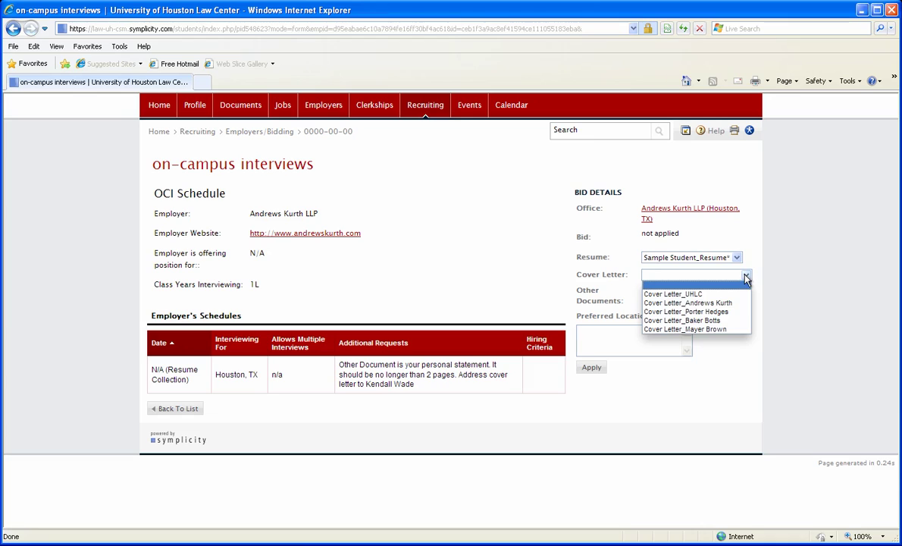
left_click(716, 303)
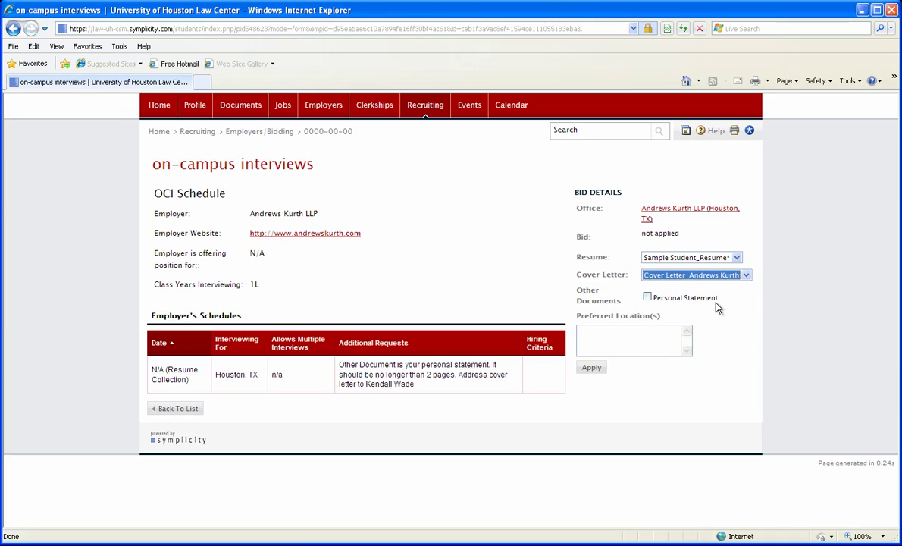
left_click(647, 296)
left_click(592, 368)
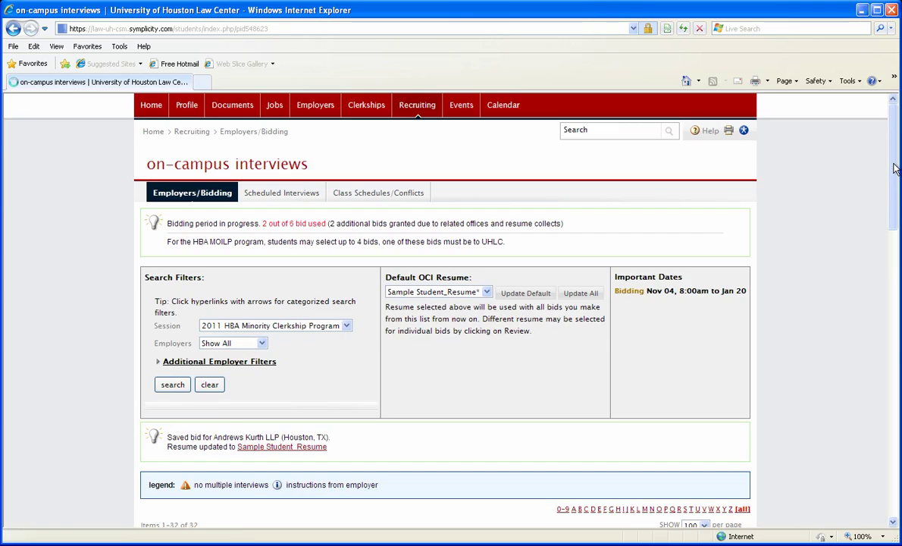
- View the cover letter attached to the Andrews Kurth LLP bid, then close the document
left_click_drag(894, 168, 894, 257)
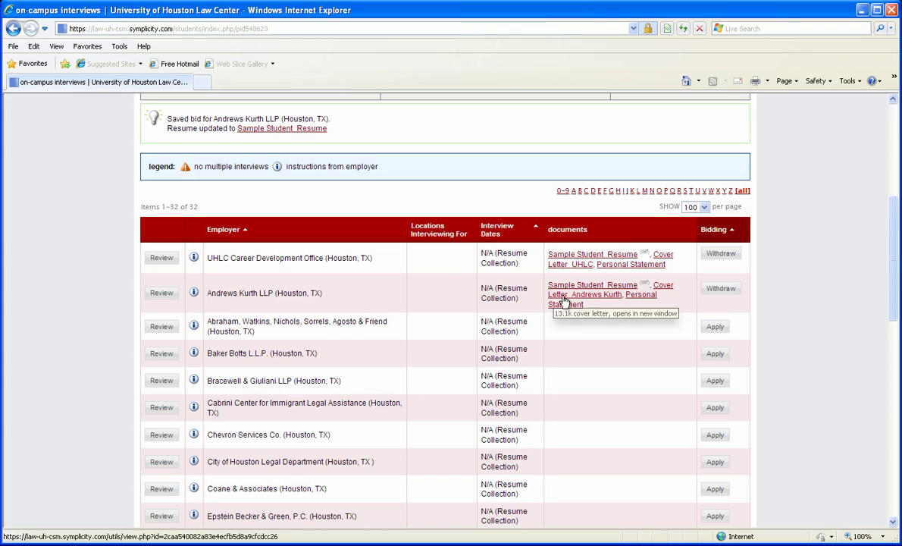
left_click(664, 288)
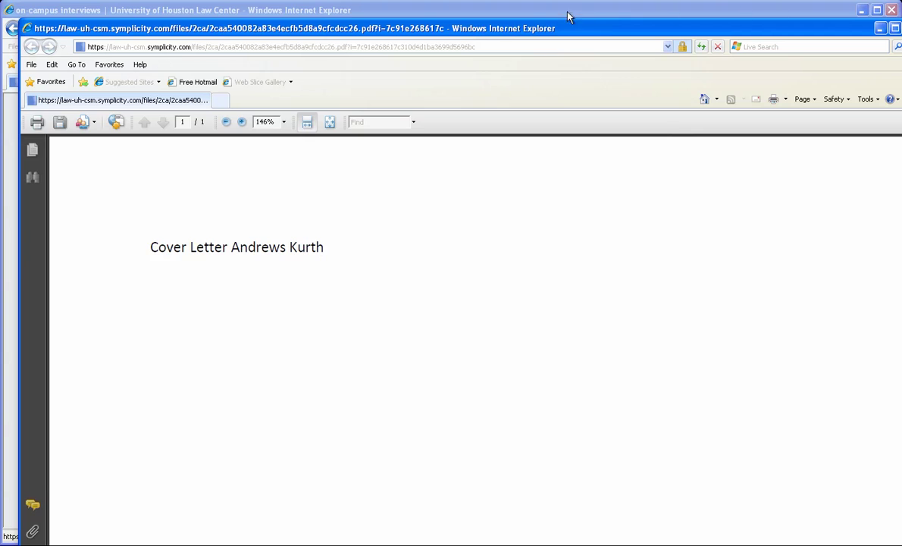
double_click(486, 28)
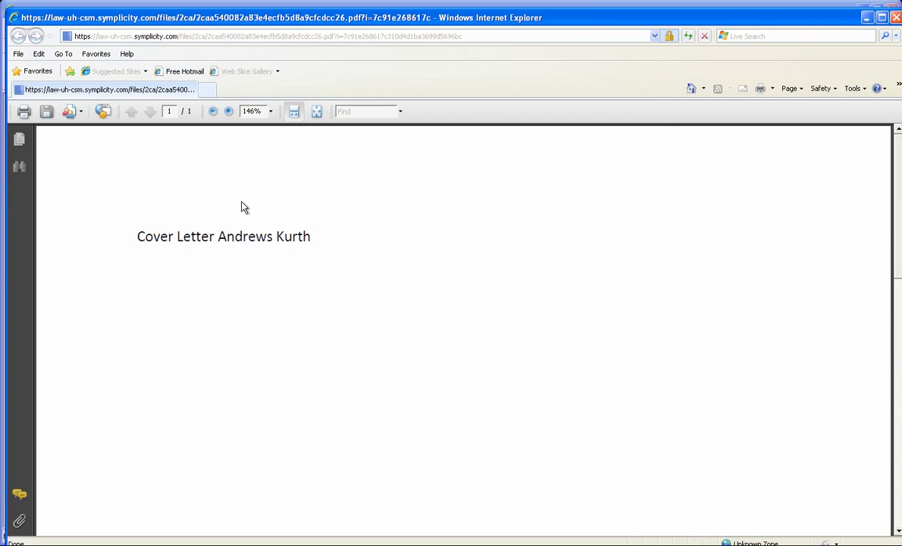
left_click(895, 17)
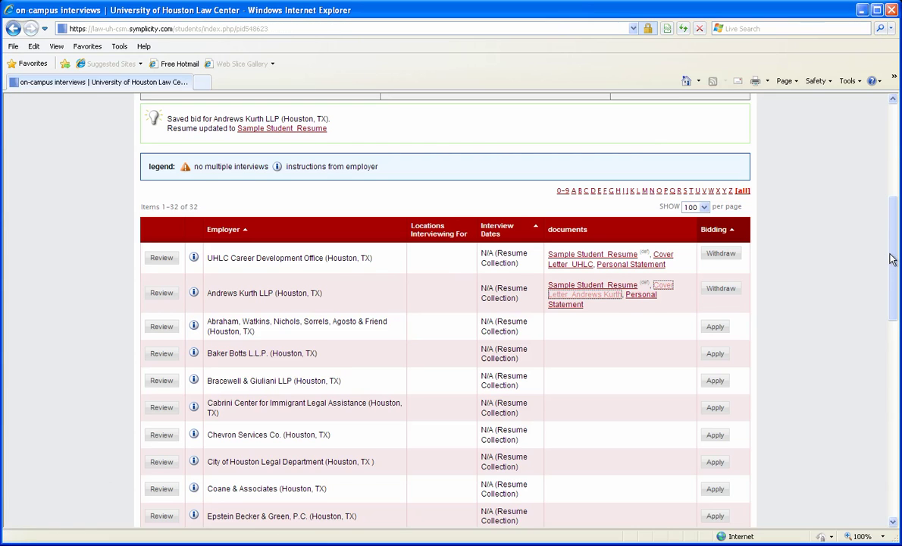
- Submit a bid to Baker Botts L.L.P. with Cover Letter_Baker Botts and the personal statement attached
left_click_drag(893, 255, 892, 281)
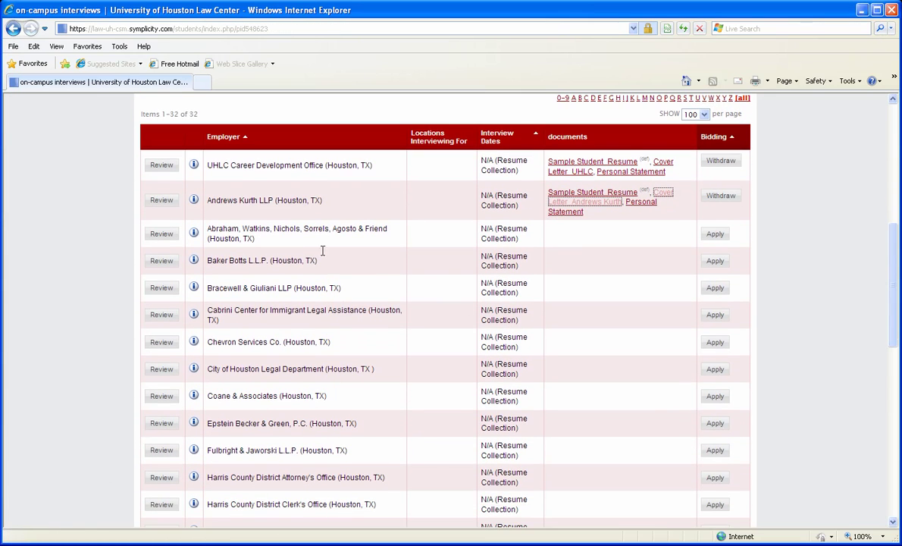
left_click(715, 261)
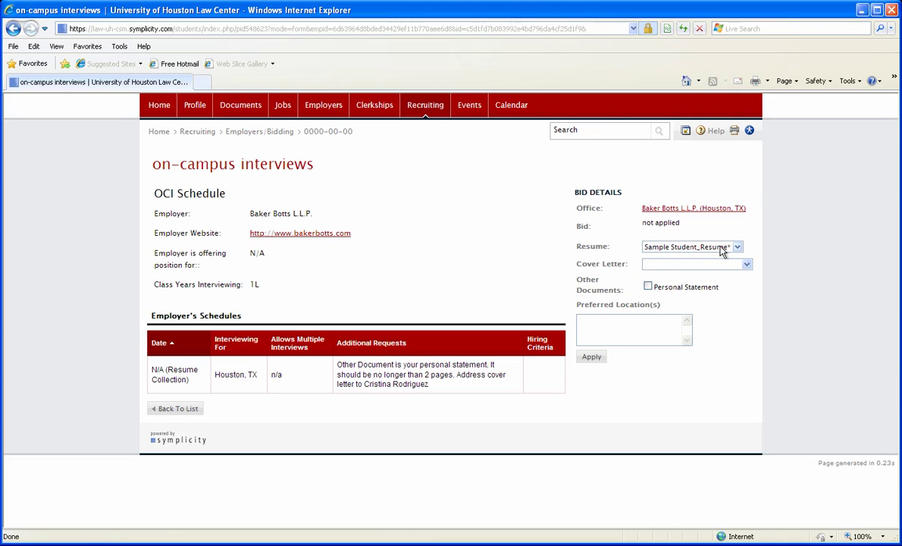
left_click(745, 265)
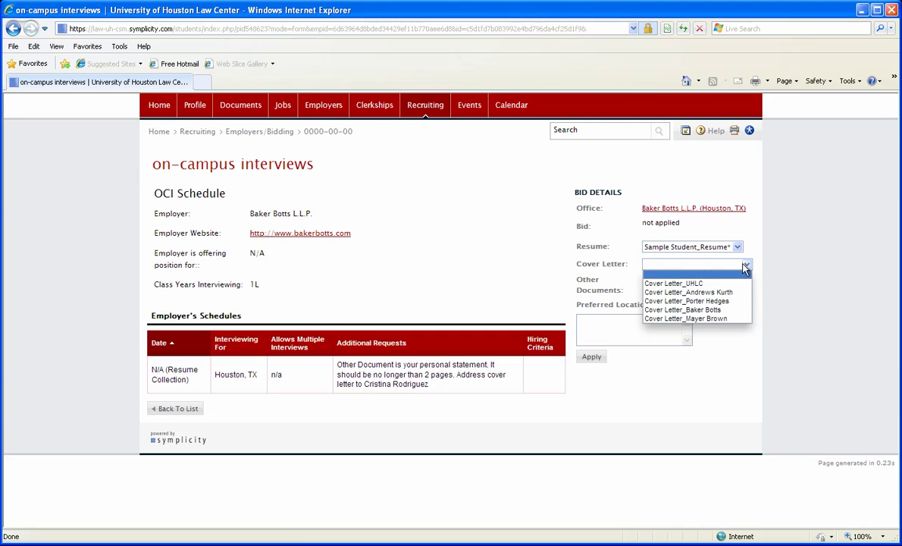
left_click(696, 311)
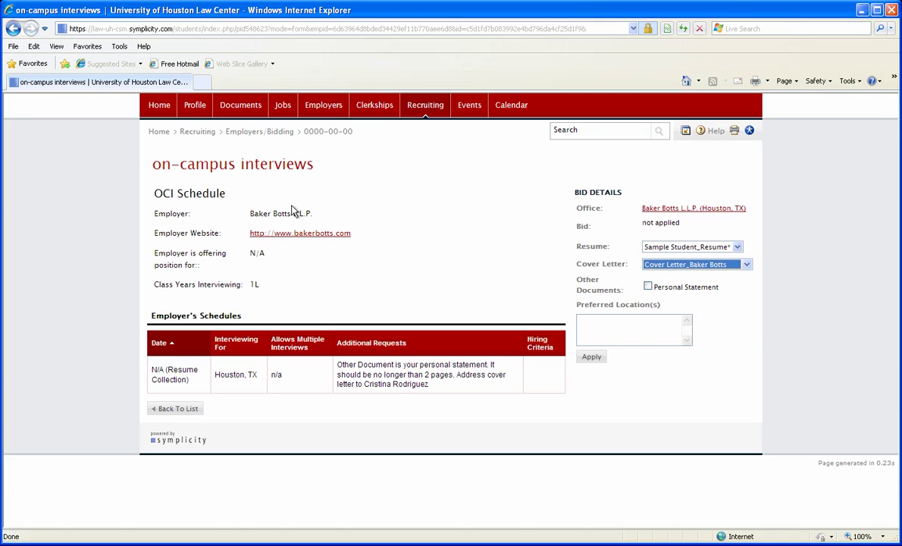
left_click(648, 288)
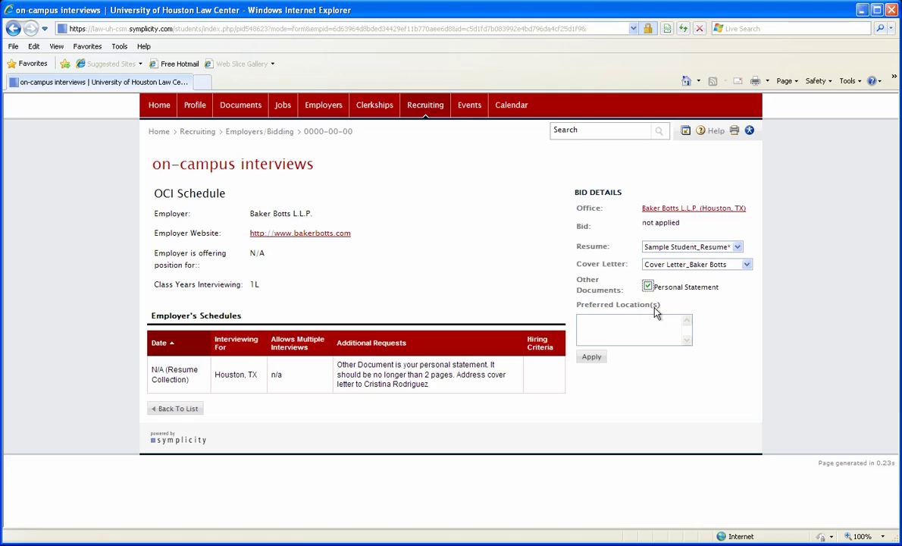
left_click(601, 362)
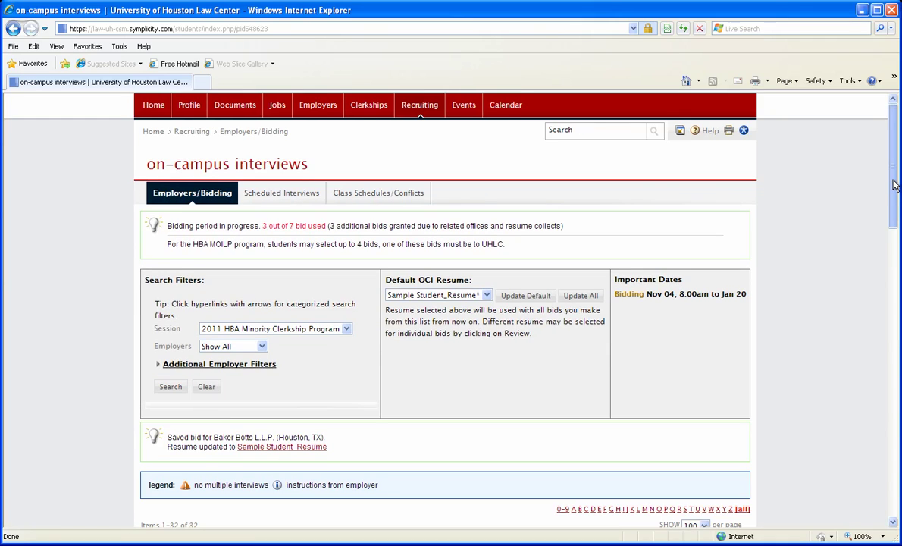
- Submit a bid to Mayer Brown LLP with Cover Letter_Mayer Brown and the personal statement attached
scroll(892, 222, "down", 3)
left_click_drag(893, 226, 893, 475)
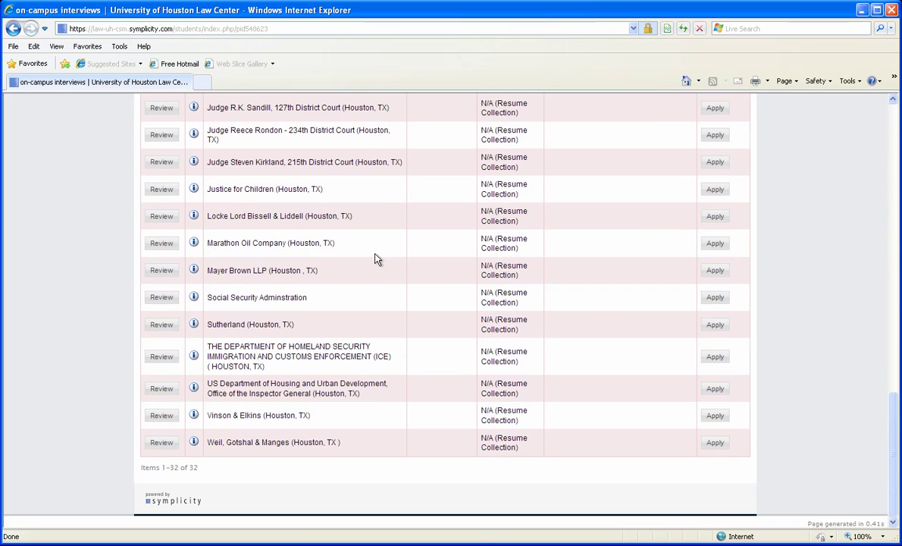
left_click(723, 277)
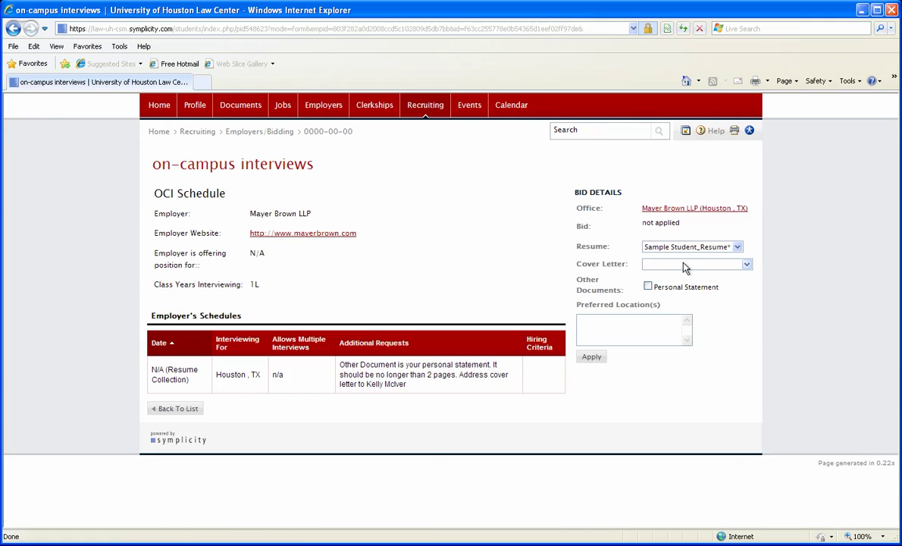
left_click(746, 265)
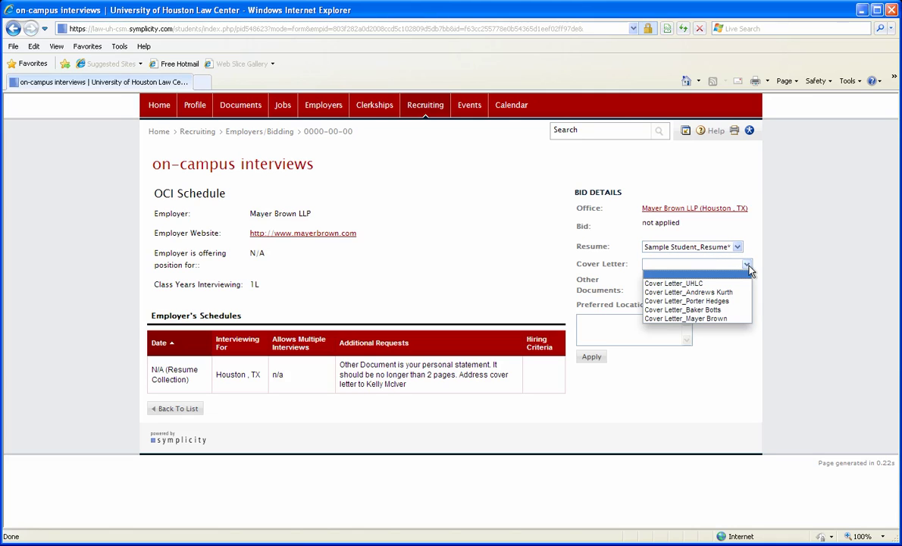
left_click(709, 318)
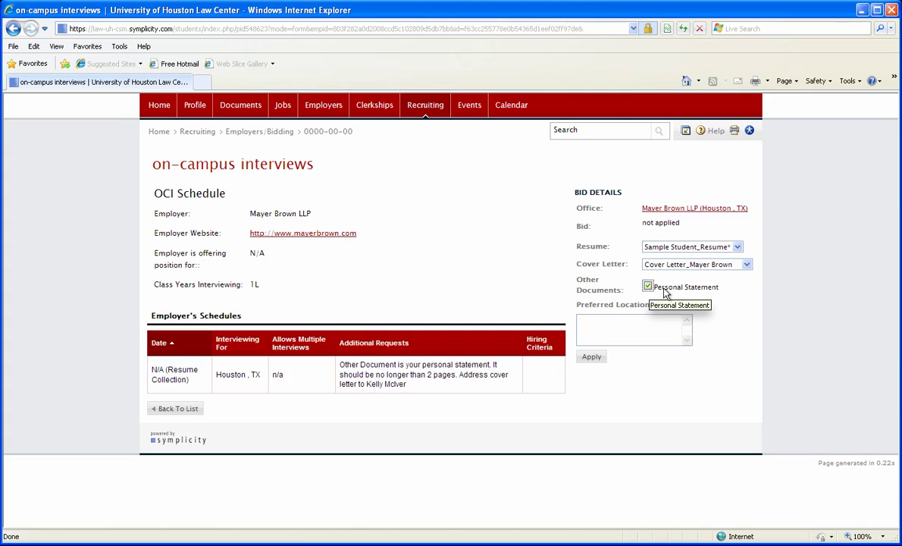
left_click(648, 288)
left_click(592, 358)
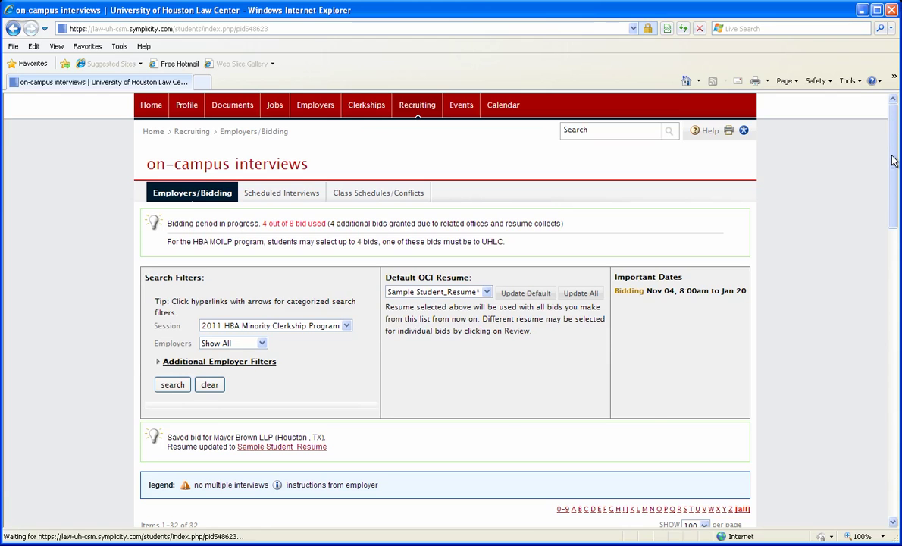
- View the cover letters attached to the Baker Botts L.L.P. and Mayer Brown LLP bids, closing each document
left_click_drag(896, 133, 896, 244)
scroll(791, 209, "down", 1)
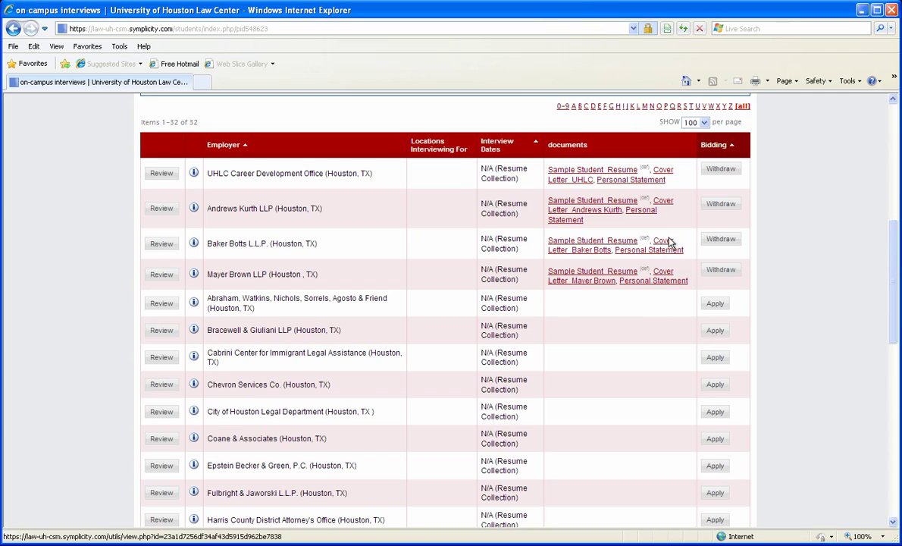
left_click(575, 252)
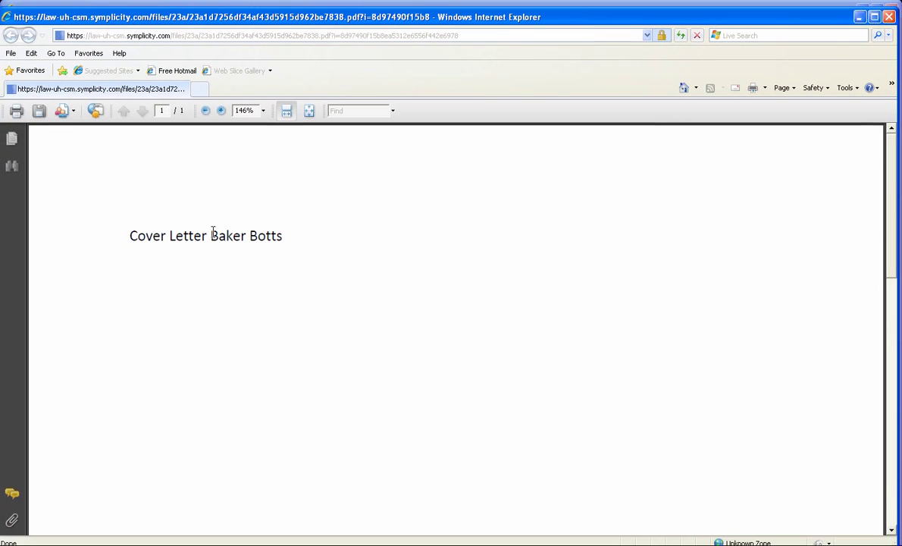
left_click(888, 17)
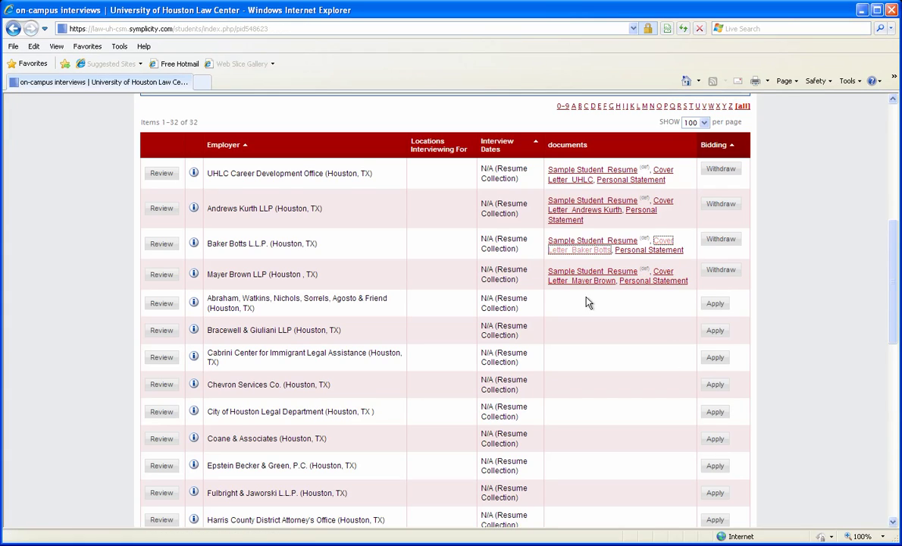
left_click(661, 275)
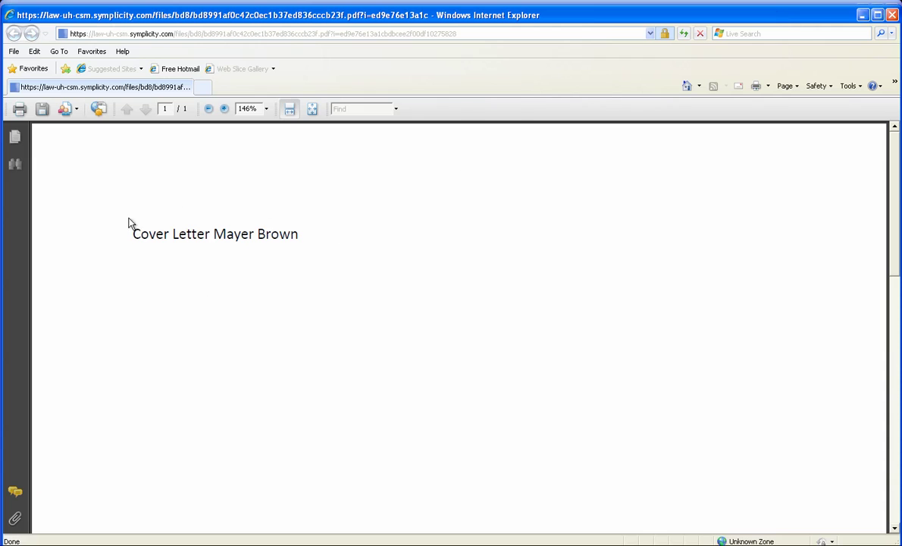
left_click(892, 15)
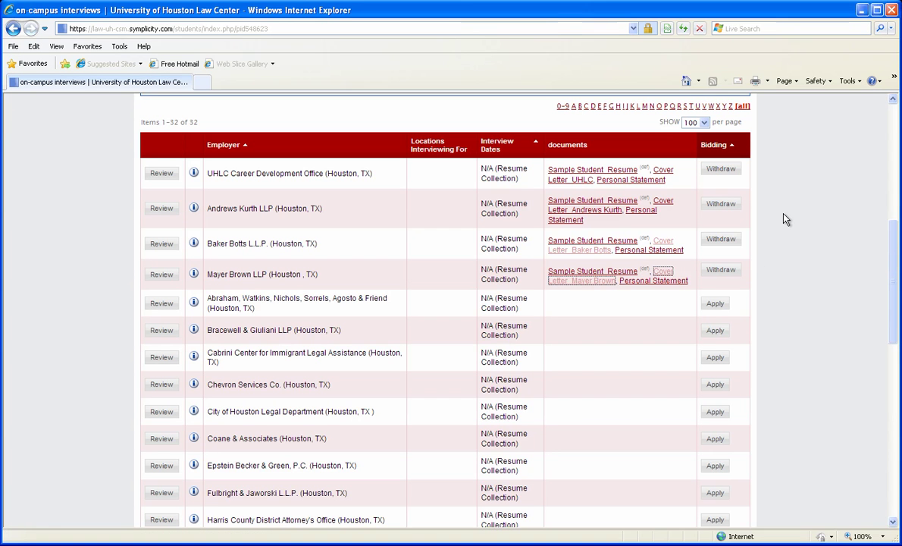